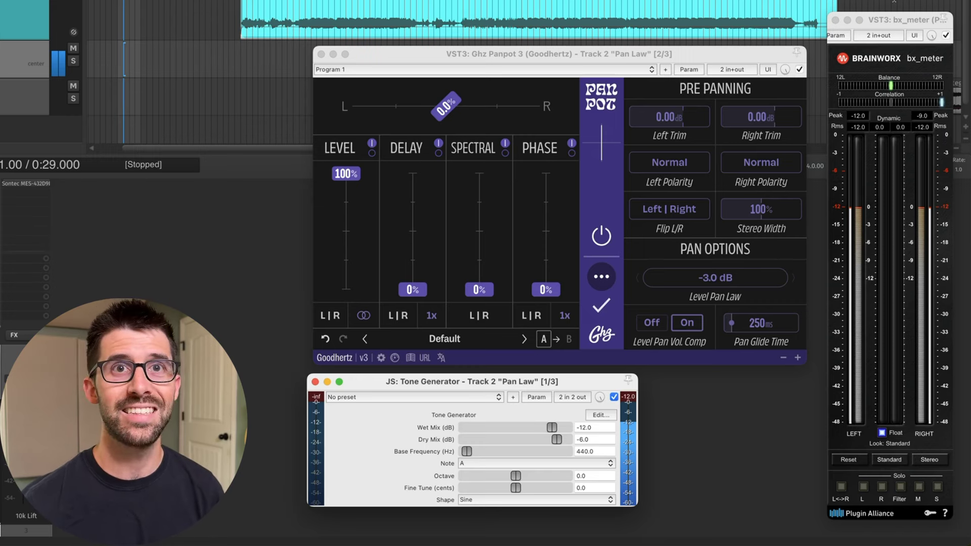
Play the centred tone so bx_meter reads -12.0 dB peak and -13.4 dB RMS per channel
{"action": "left_click", "coordinate": [893, 21]}
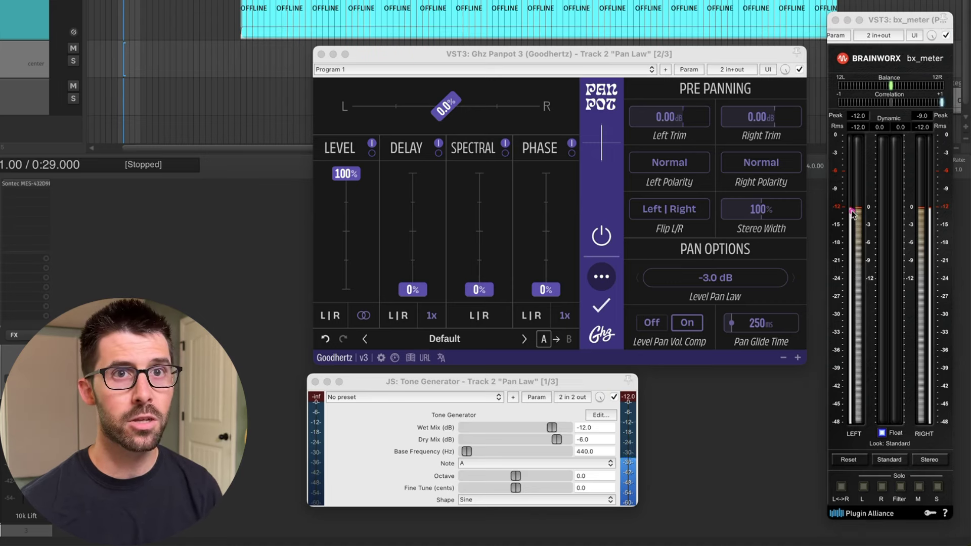
{"action": "left_click_drag", "start_coordinate": [833, 188], "coordinate": [948, 221]}
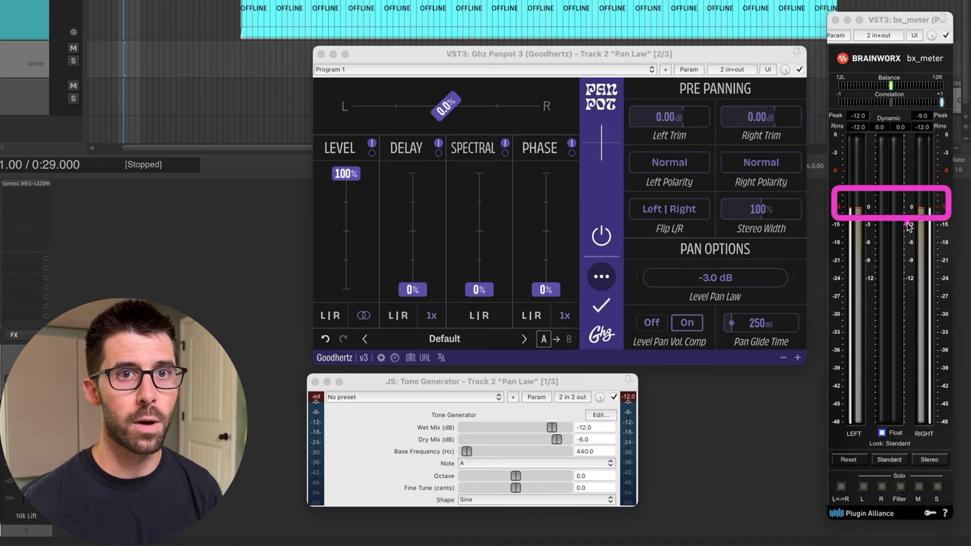
{"action": "key", "text": "Escape"}
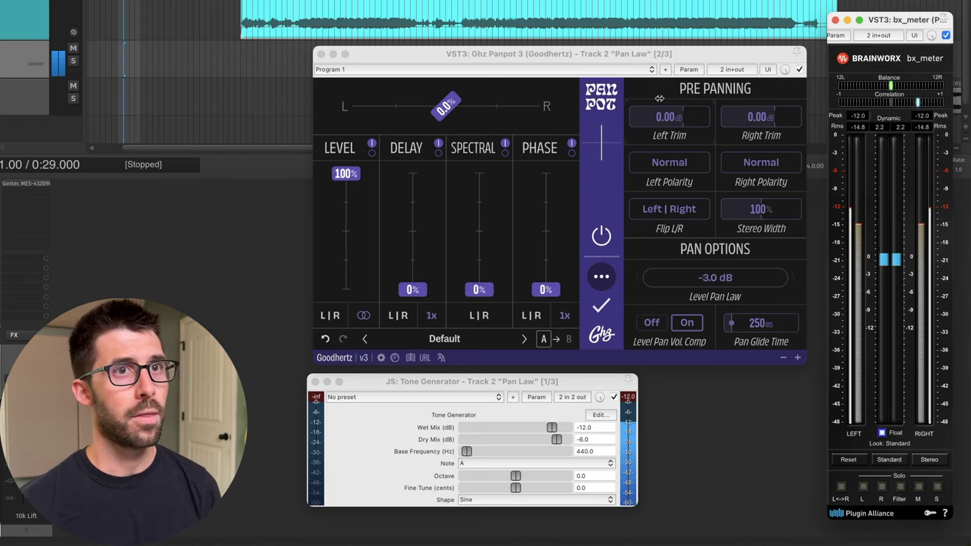
{"action": "left_click", "coordinate": [641, 53]}
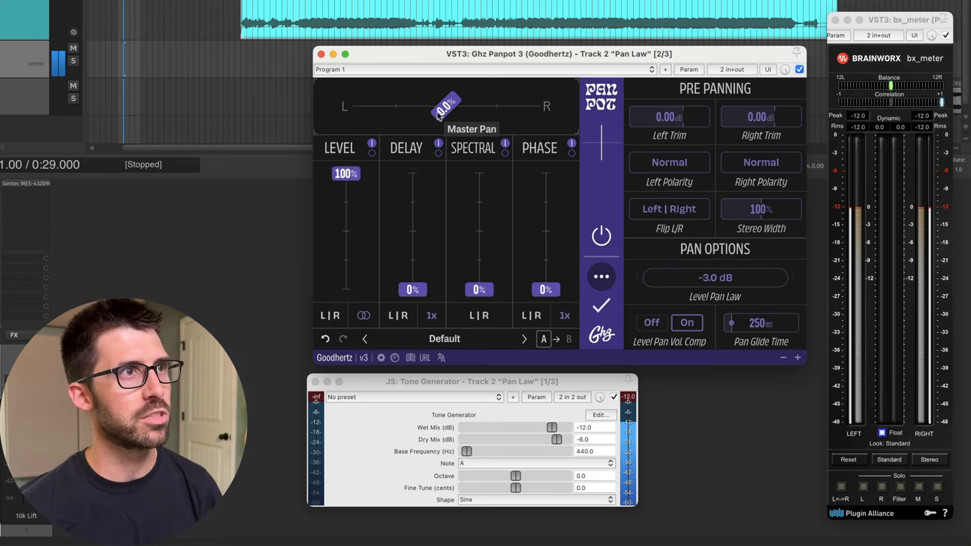
{"action": "key", "text": "space"}
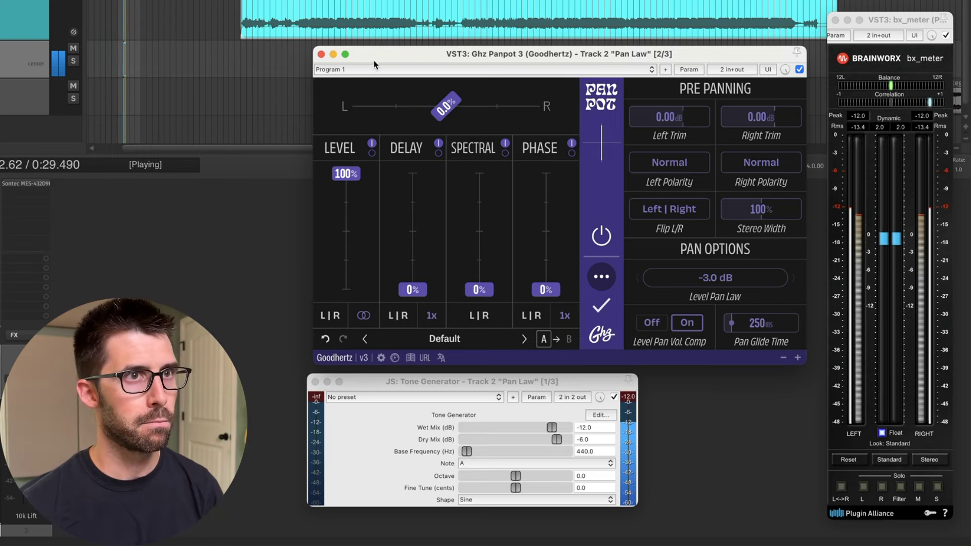
Pan the tone hard right to 100% in Panpot and open the Level Pan Law list
{"action": "left_click_drag", "start_coordinate": [451, 111], "coordinate": [563, 108]}
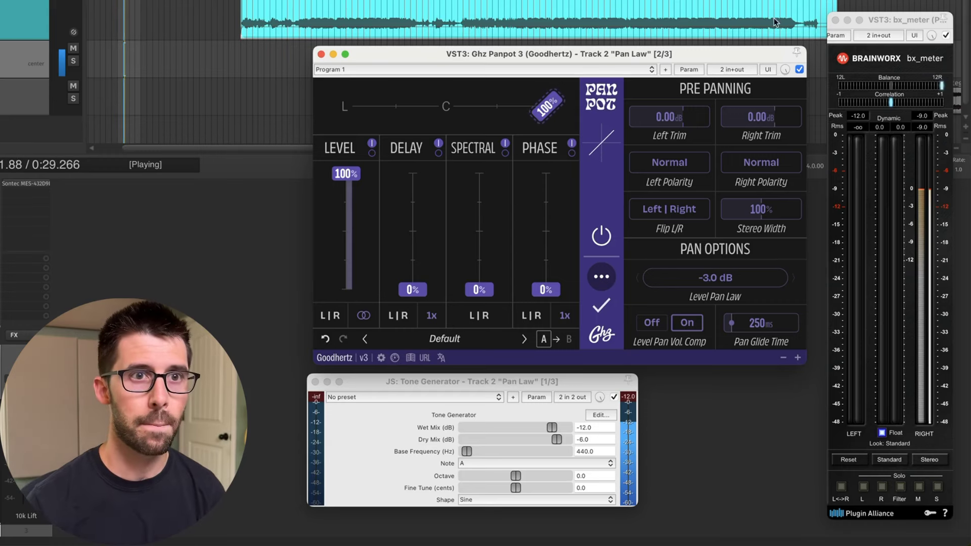
{"action": "left_click", "coordinate": [718, 283]}
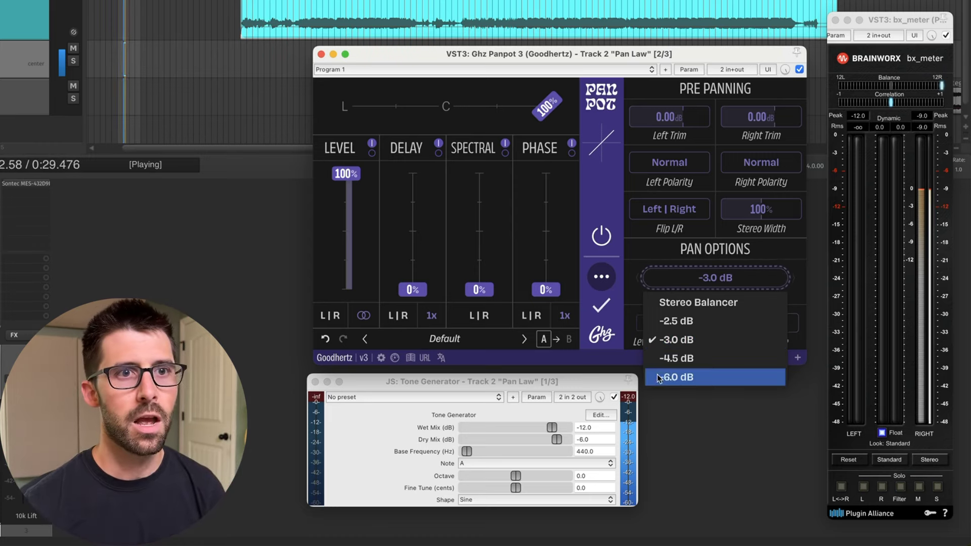
Try the -6.0 dB, -3.0 dB and Stereo Balancer level pan laws in Panpot
{"action": "left_click", "coordinate": [672, 378]}
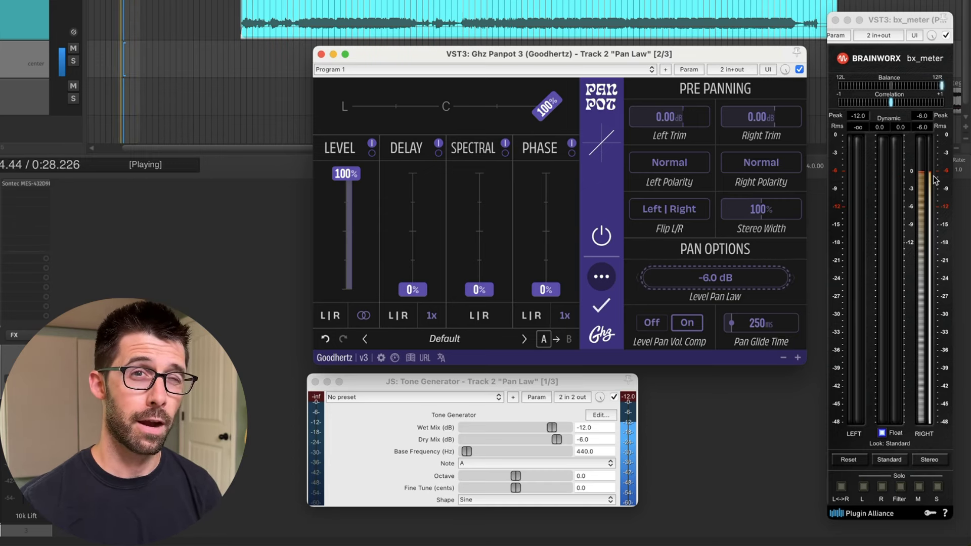
{"action": "left_click", "coordinate": [735, 279]}
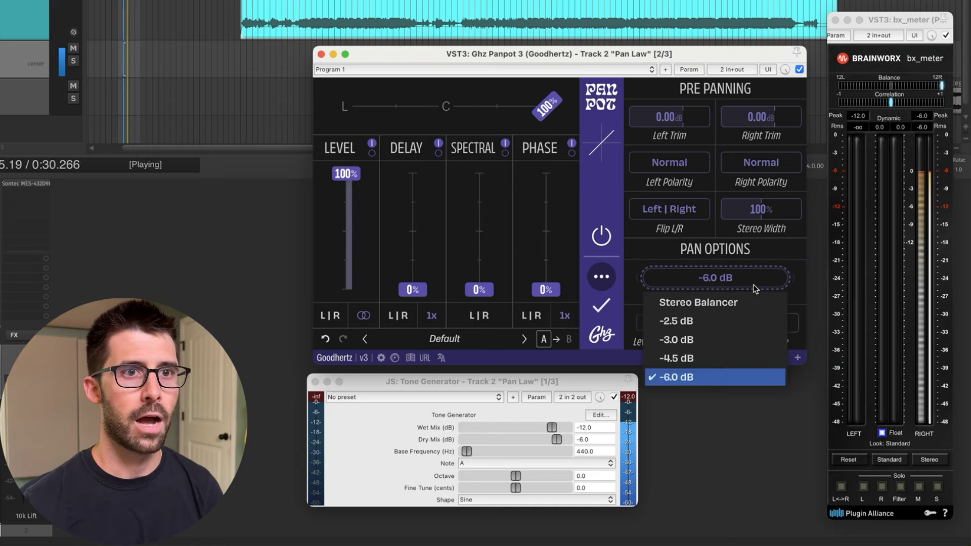
{"action": "left_click", "coordinate": [726, 338]}
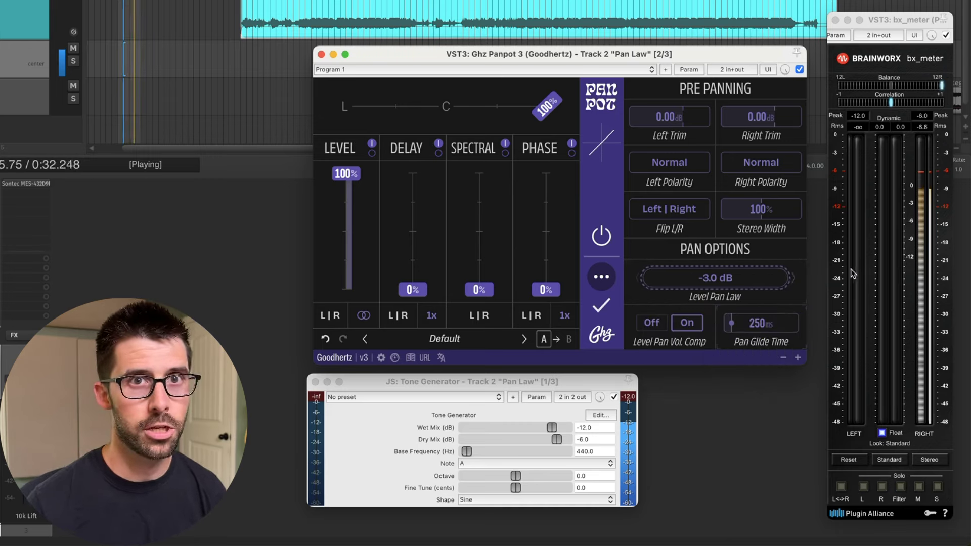
{"action": "left_click", "coordinate": [732, 279]}
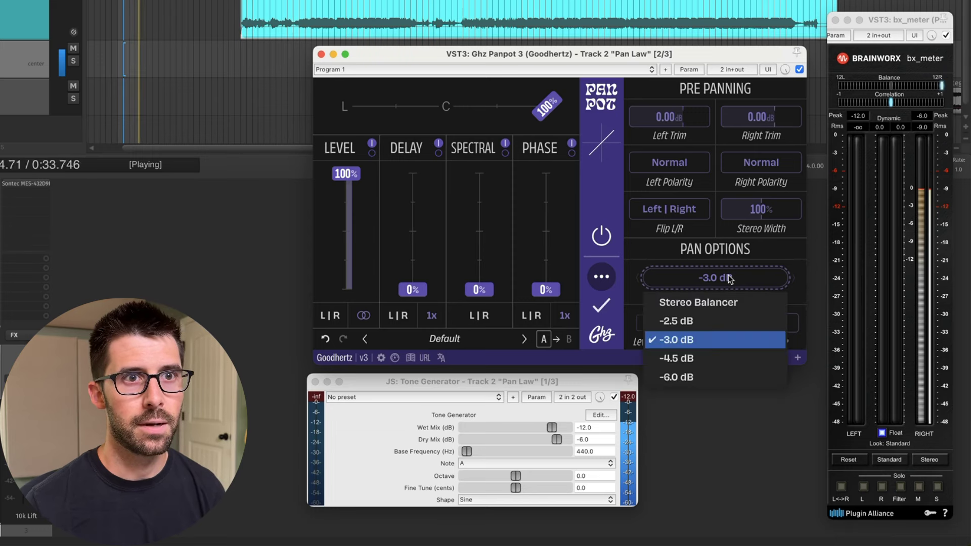
{"action": "left_click", "coordinate": [711, 306]}
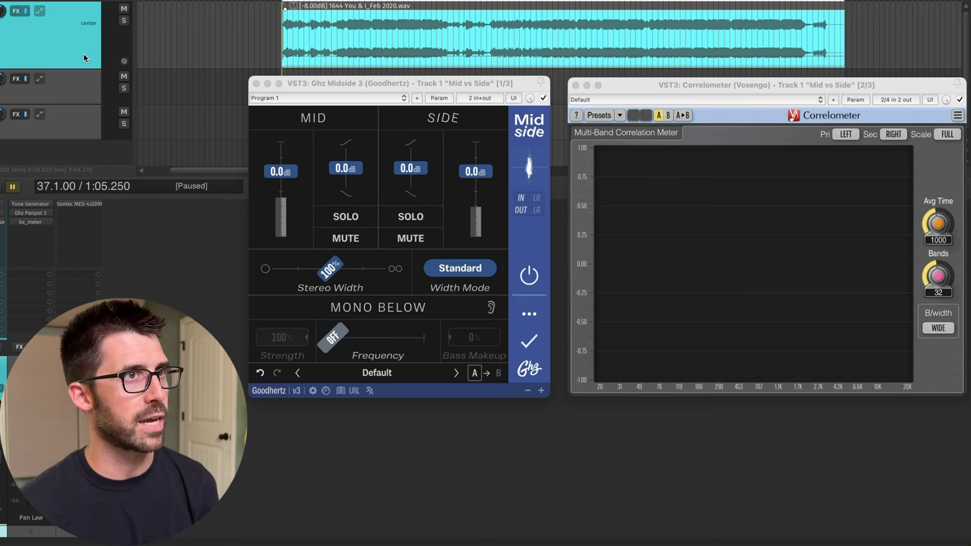
Solo the MID channel in Ghz Midside 3 on Track 1 'Mid vs Side'
{"action": "left_click", "coordinate": [412, 85]}
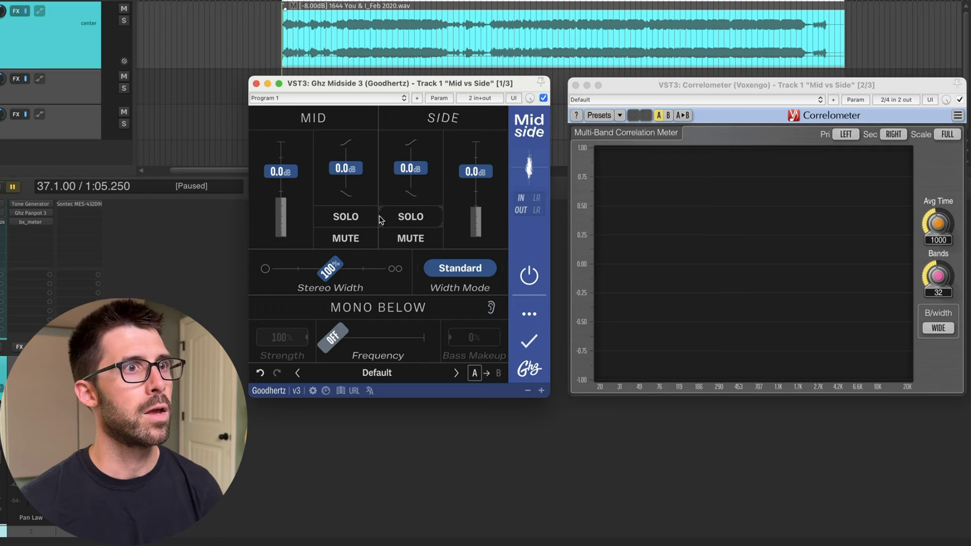
{"action": "left_click", "coordinate": [330, 218]}
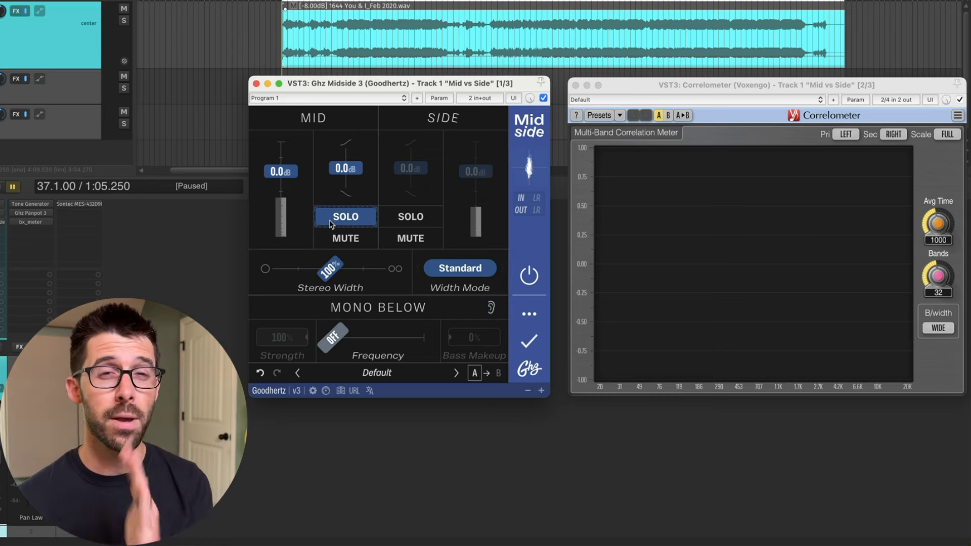
Play the mid-only signal, pause, then disable MID SOLO and play the full stereo mix
{"action": "key", "text": "space"}
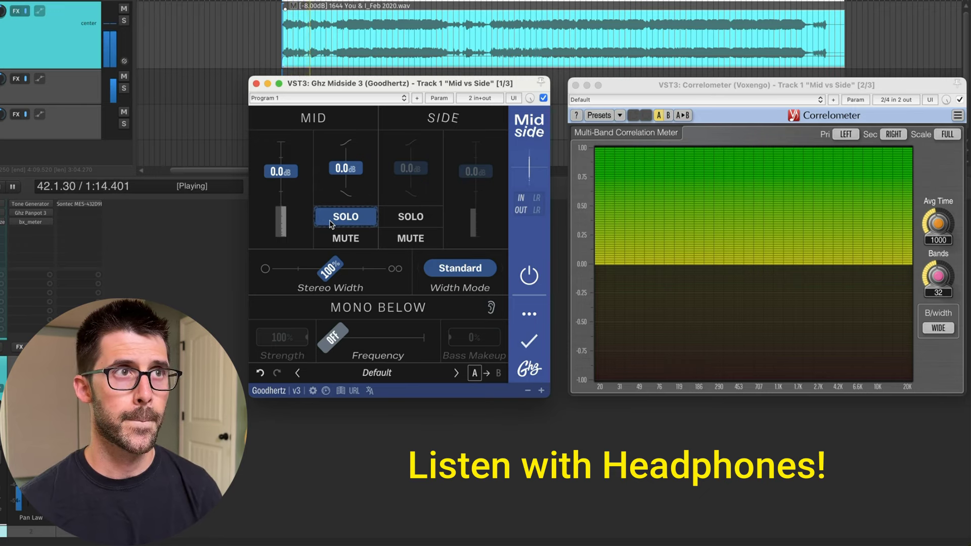
{"action": "key", "text": "space"}
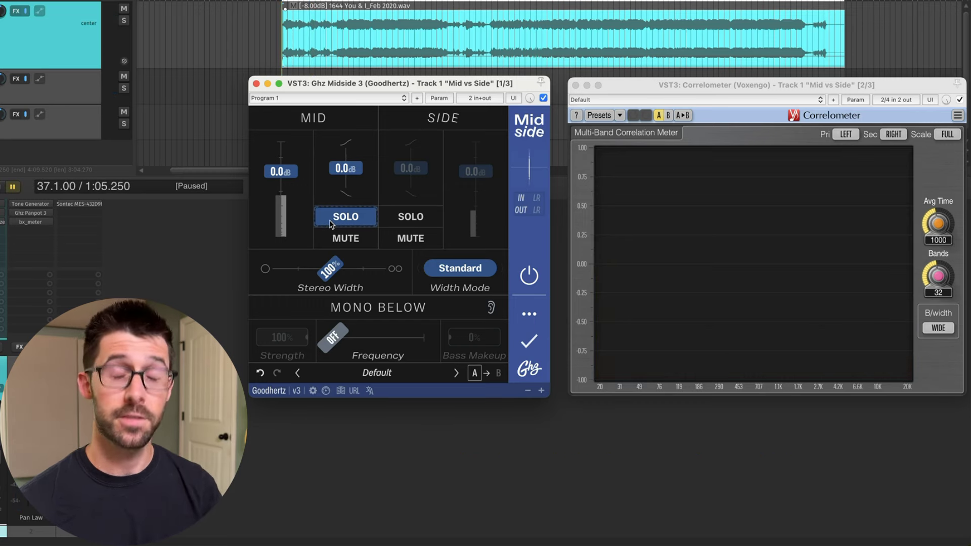
{"action": "left_click", "coordinate": [337, 217]}
{"action": "key", "text": "space"}
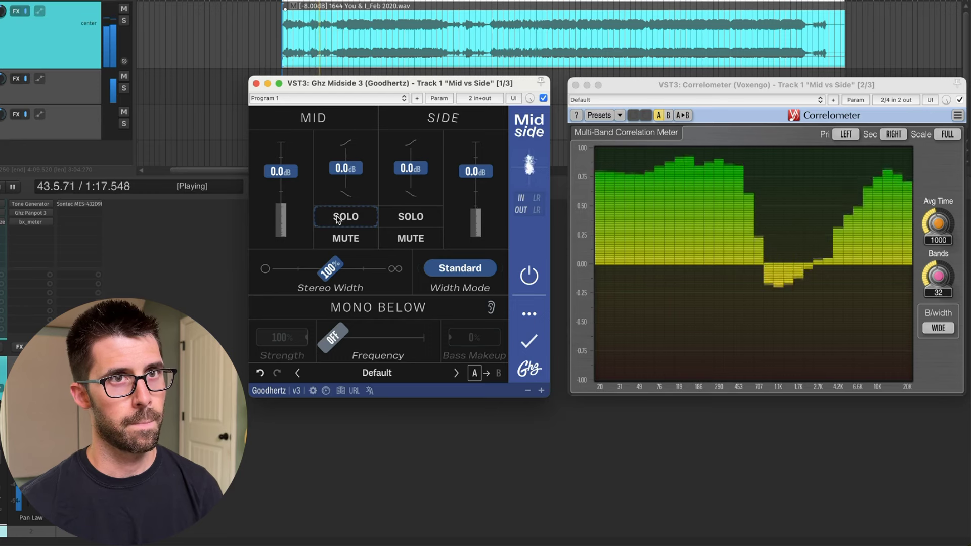
Pause, re-solo Mid in Midside 3 and resume playback so Correlometer reads +1.00
{"action": "key", "text": "space"}
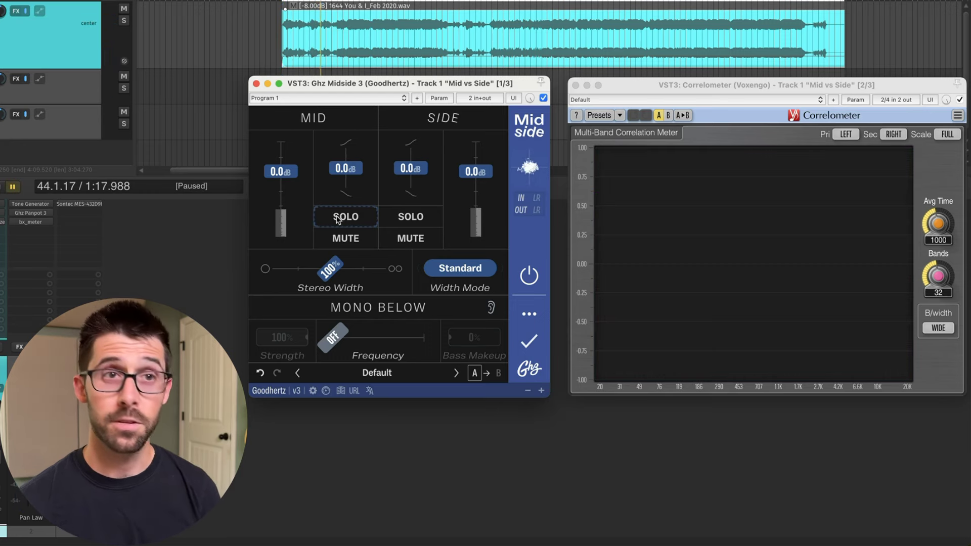
{"action": "left_click", "coordinate": [614, 173]}
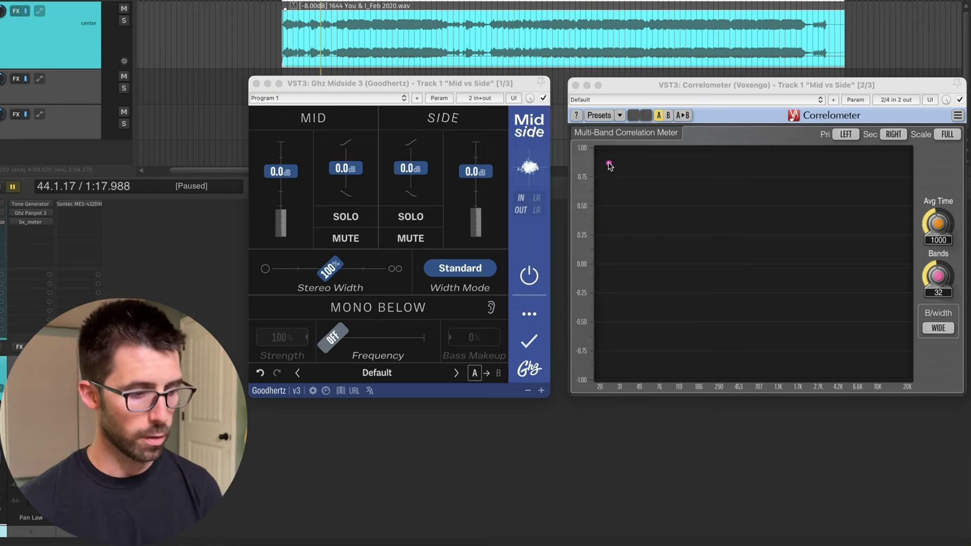
{"action": "mouse_move", "coordinate": [596, 148]}
{"action": "left_mouse_down"}
{"action": "mouse_move", "coordinate": [693, 210]}
{"action": "mouse_move", "coordinate": [920, 262]}
{"action": "left_mouse_up"}
{"action": "key", "text": "Escape"}
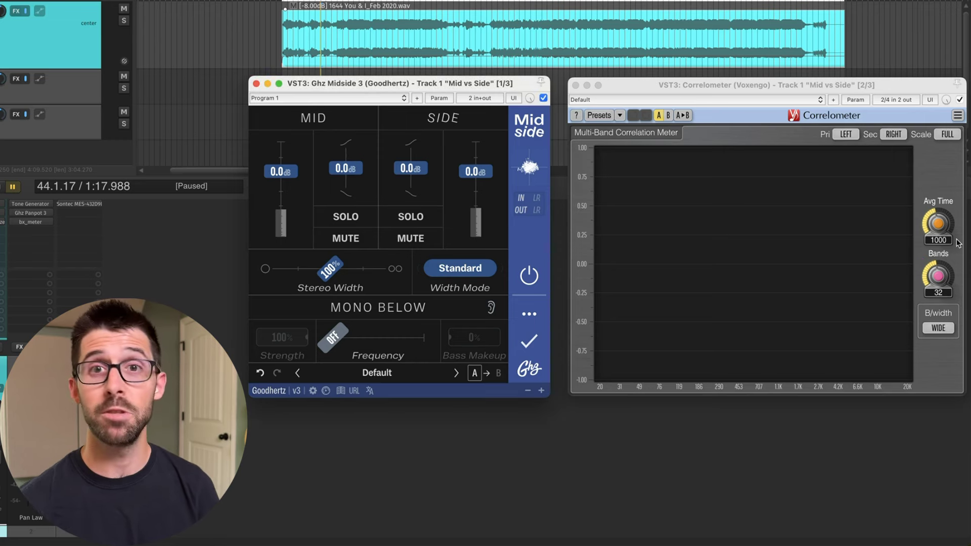
{"action": "left_click", "coordinate": [746, 90]}
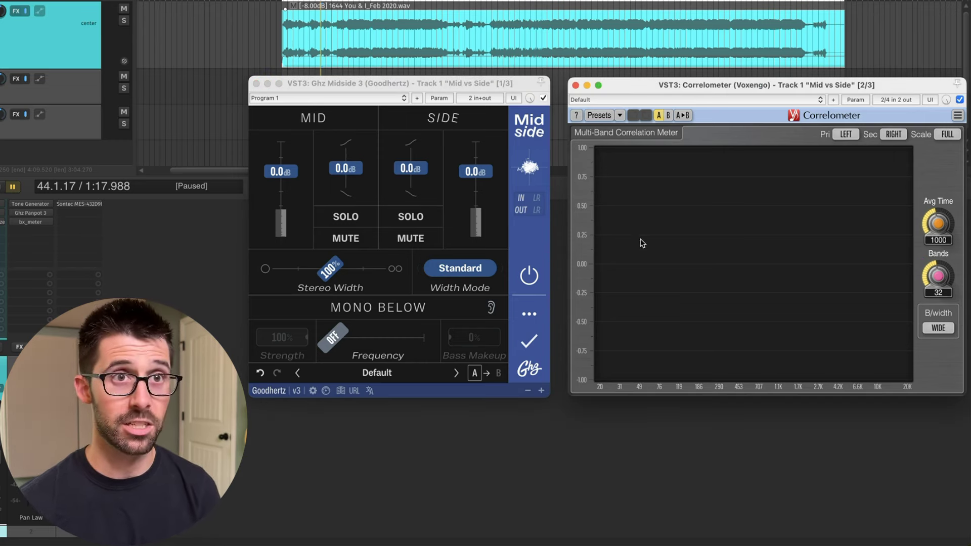
{"action": "left_click", "coordinate": [346, 218]}
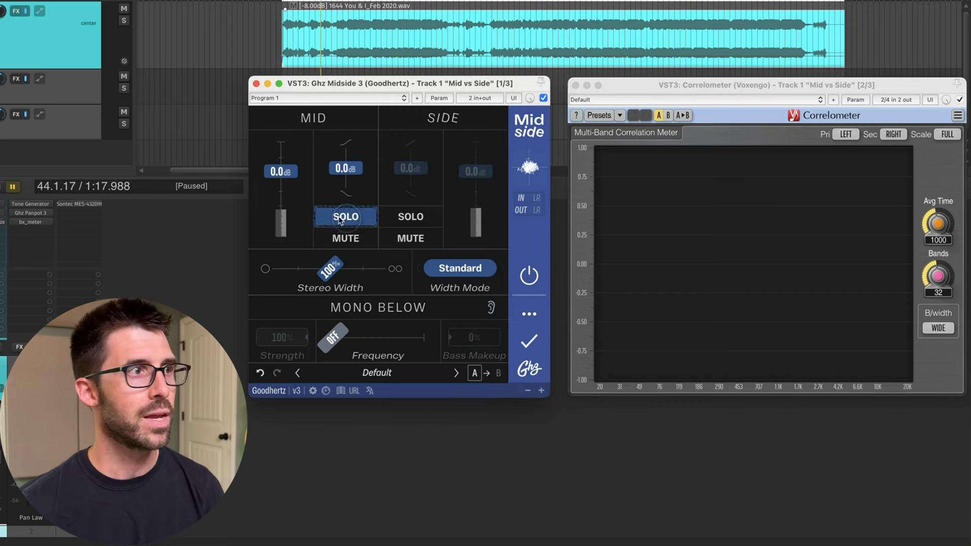
{"action": "key", "text": "space"}
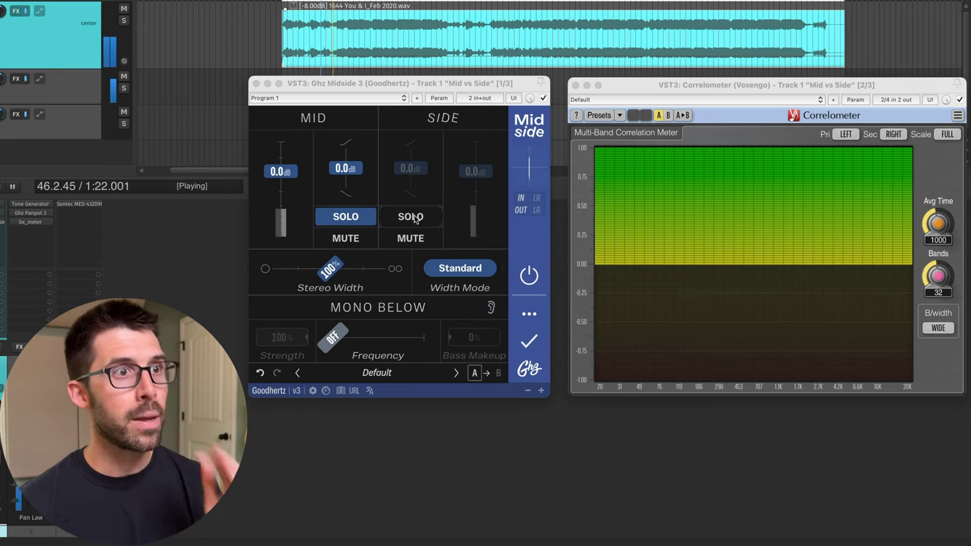
Switch off Mid solo and mute Mid to hear only the side signal
{"action": "left_click", "coordinate": [342, 222]}
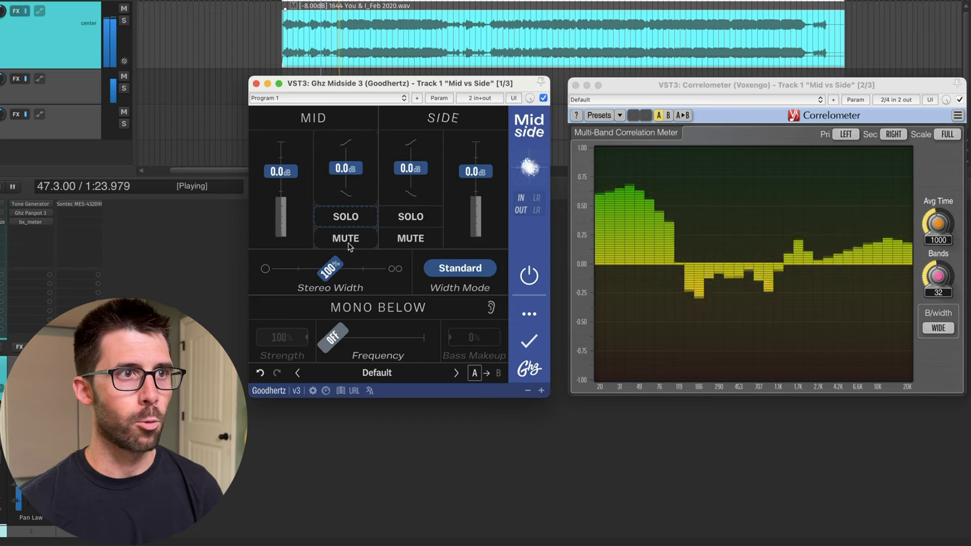
{"action": "left_click", "coordinate": [347, 243]}
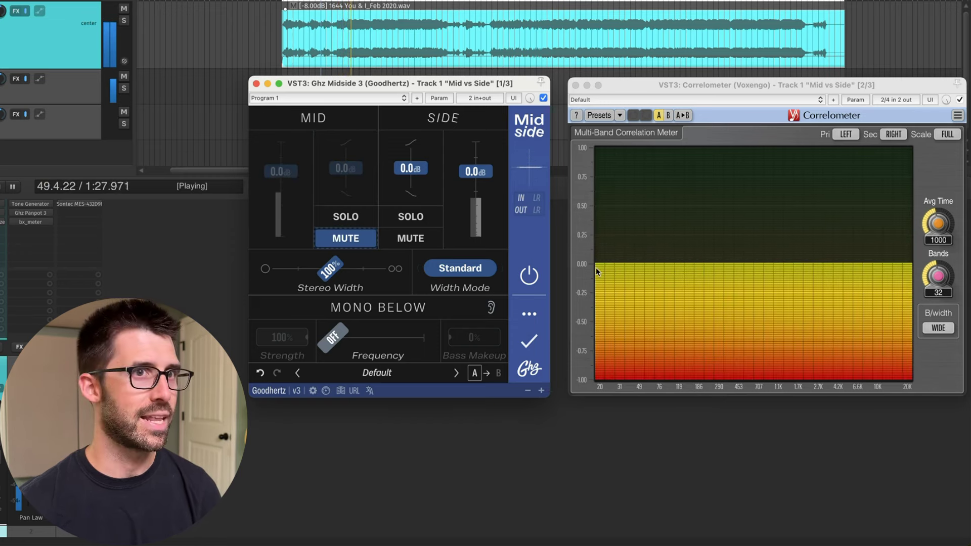
{"action": "mouse_move", "coordinate": [587, 253]}
{"action": "left_mouse_down"}
{"action": "mouse_move", "coordinate": [614, 292]}
{"action": "mouse_move", "coordinate": [930, 405]}
{"action": "mouse_move", "coordinate": [925, 394]}
{"action": "left_mouse_up"}
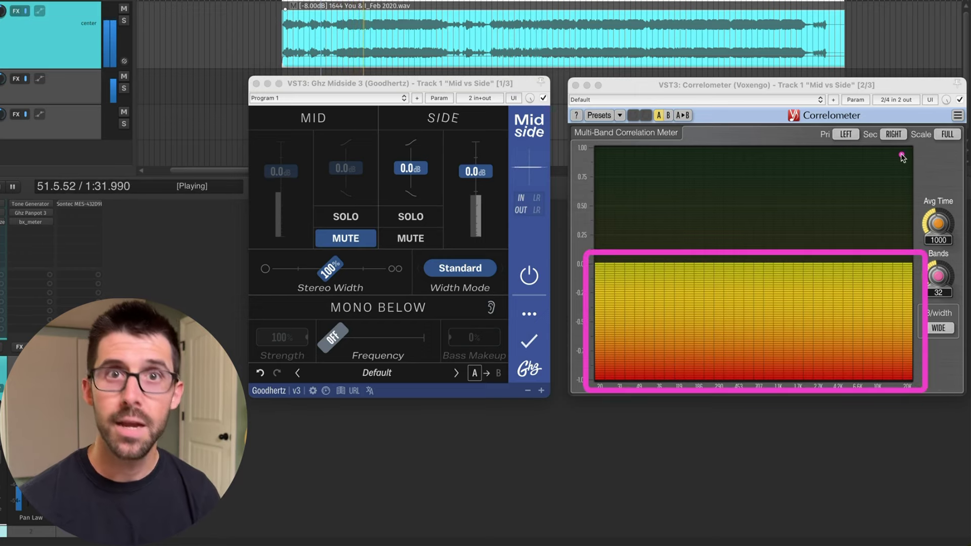
{"action": "key", "text": "Escape"}
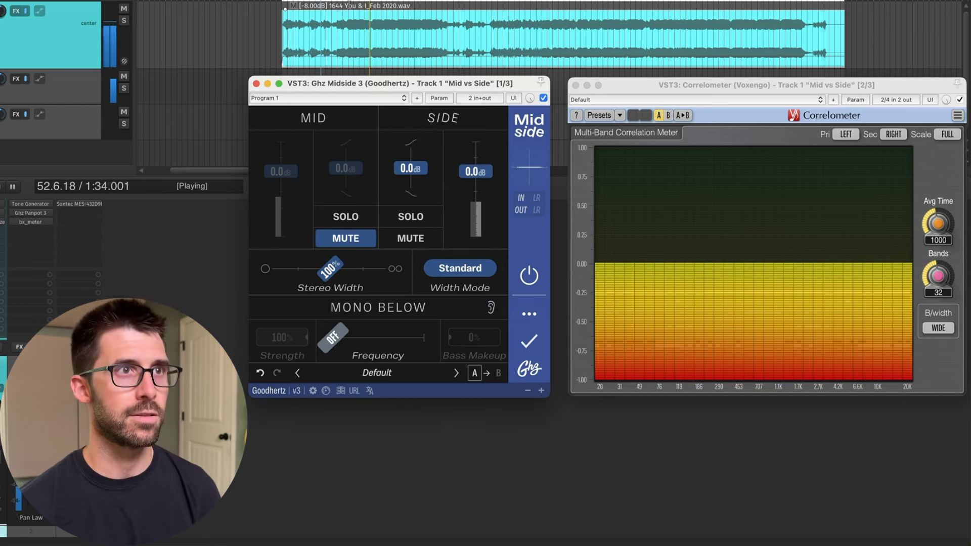
Pause, unmute Mid and jump the play cursor back to the clip start
{"action": "key", "text": "space"}
{"action": "left_click", "coordinate": [333, 242]}
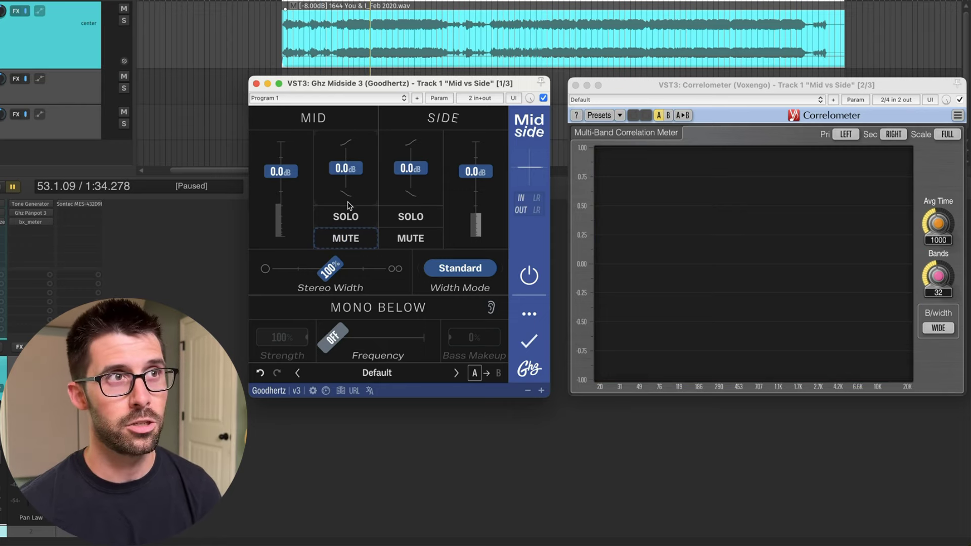
{"action": "left_click", "coordinate": [360, 26]}
{"action": "key", "text": "Home"}
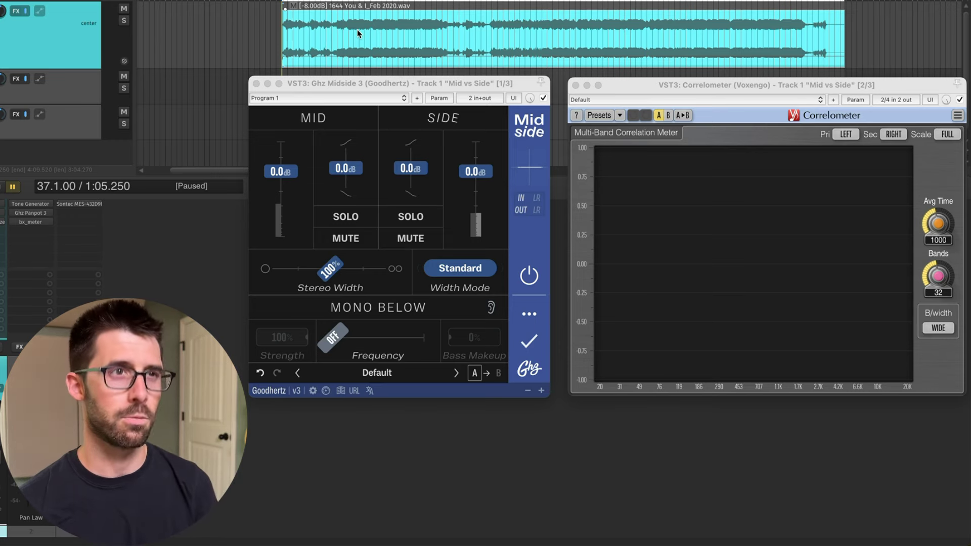
Play the song, toggle Mid mute on and off twice, then pause with Mid unmuted
{"action": "key", "text": "space"}
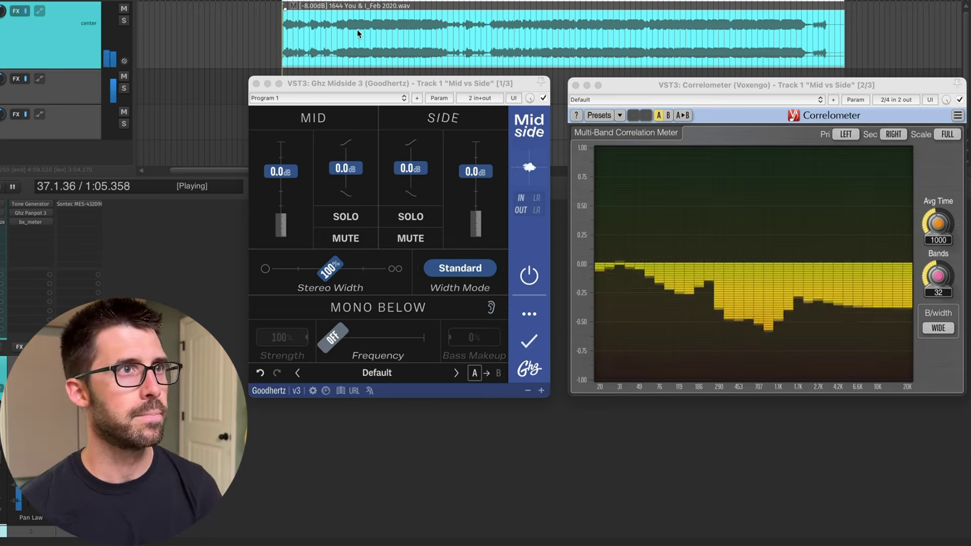
{"action": "left_click", "coordinate": [345, 241]}
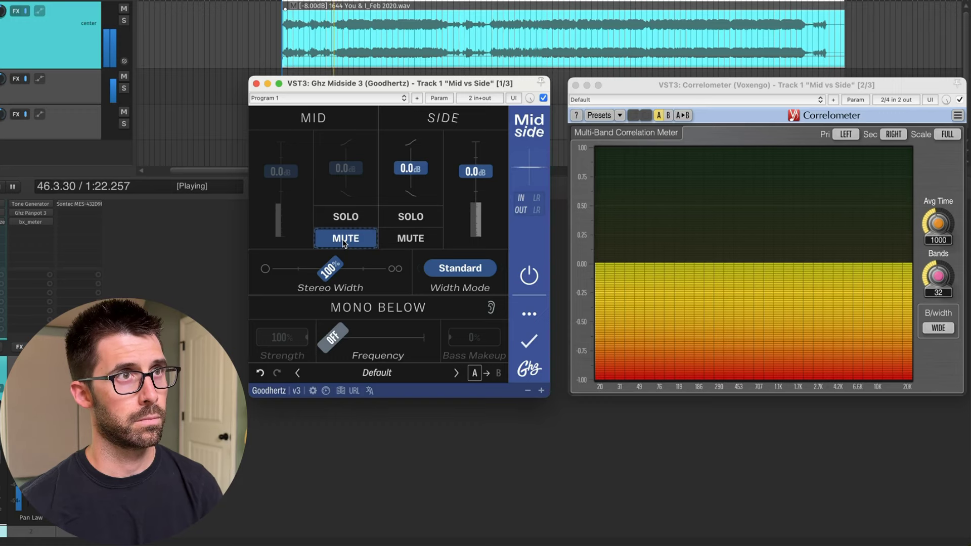
{"action": "left_click", "coordinate": [343, 242]}
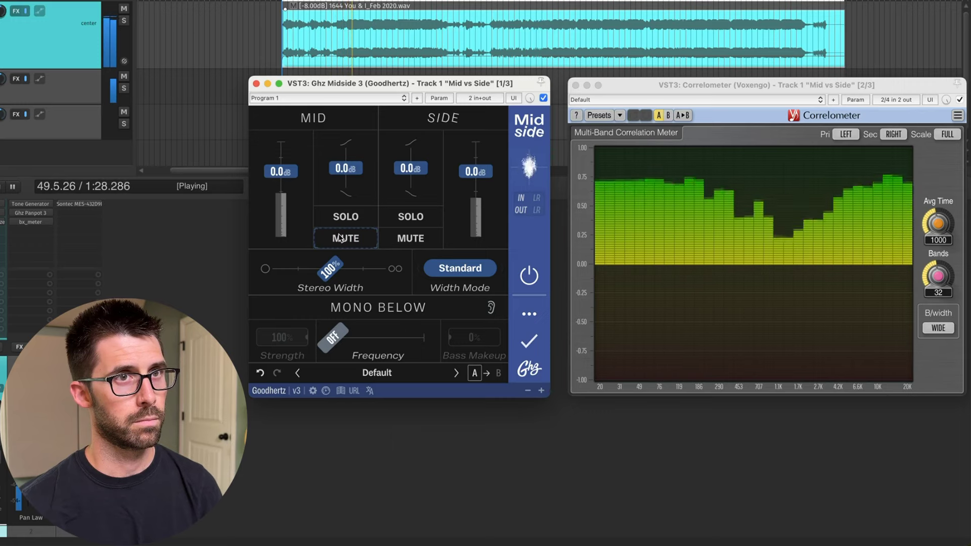
{"action": "left_click", "coordinate": [339, 238]}
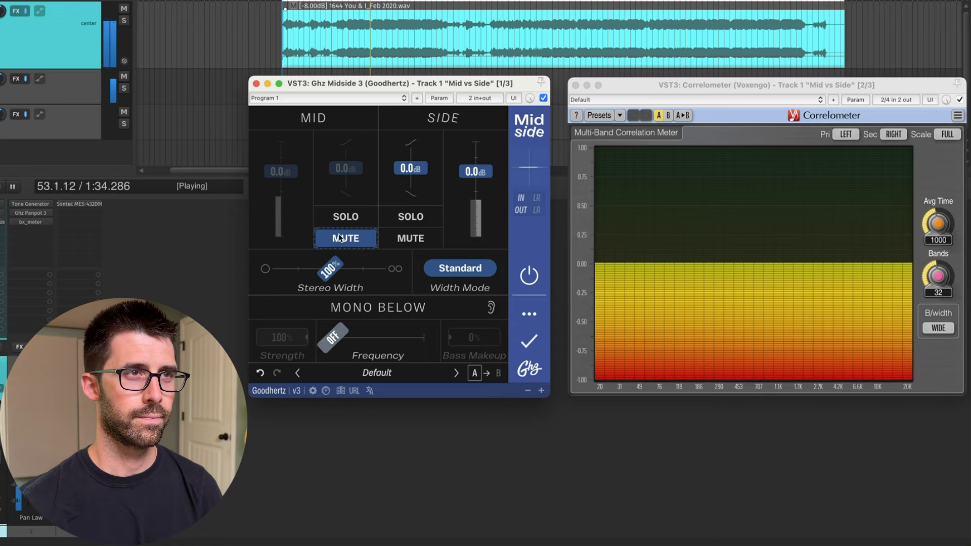
{"action": "left_click", "coordinate": [339, 238]}
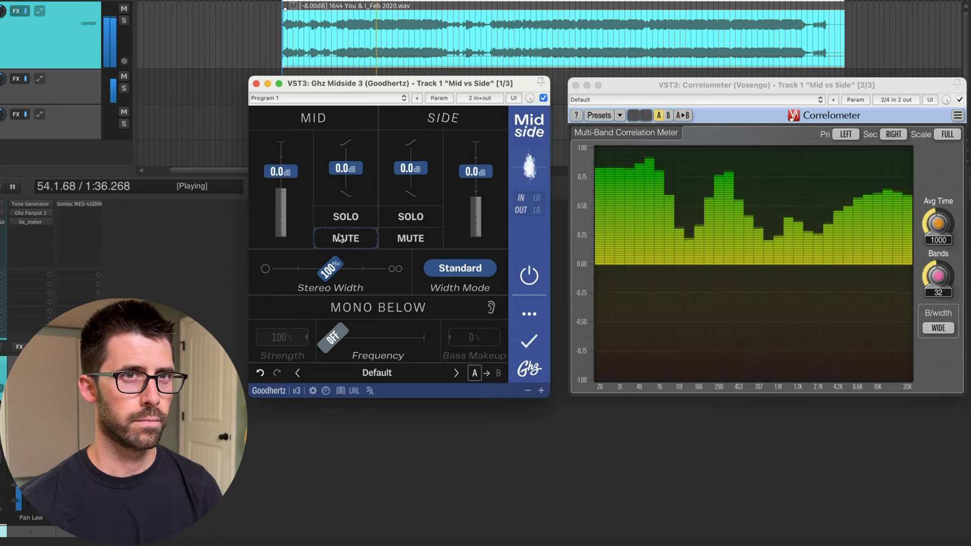
{"action": "key", "text": "space"}
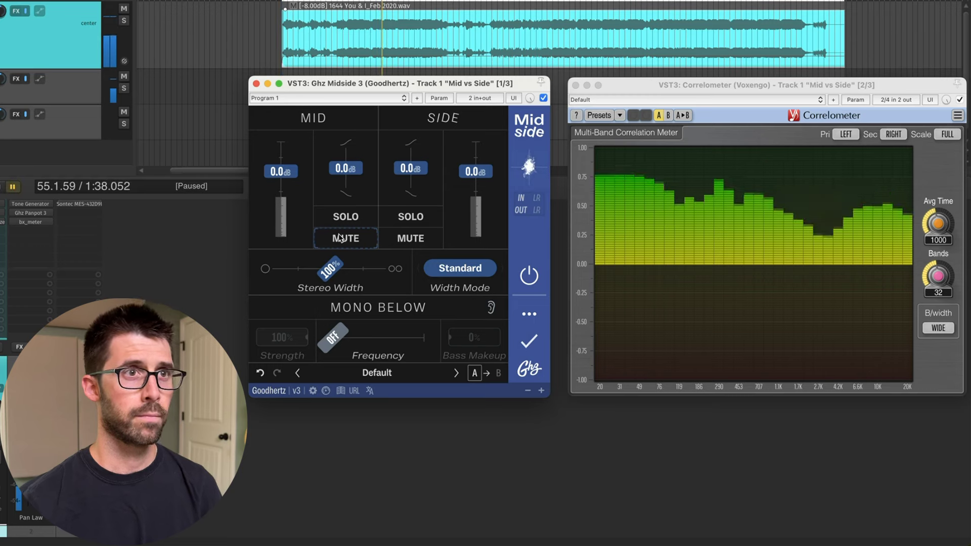